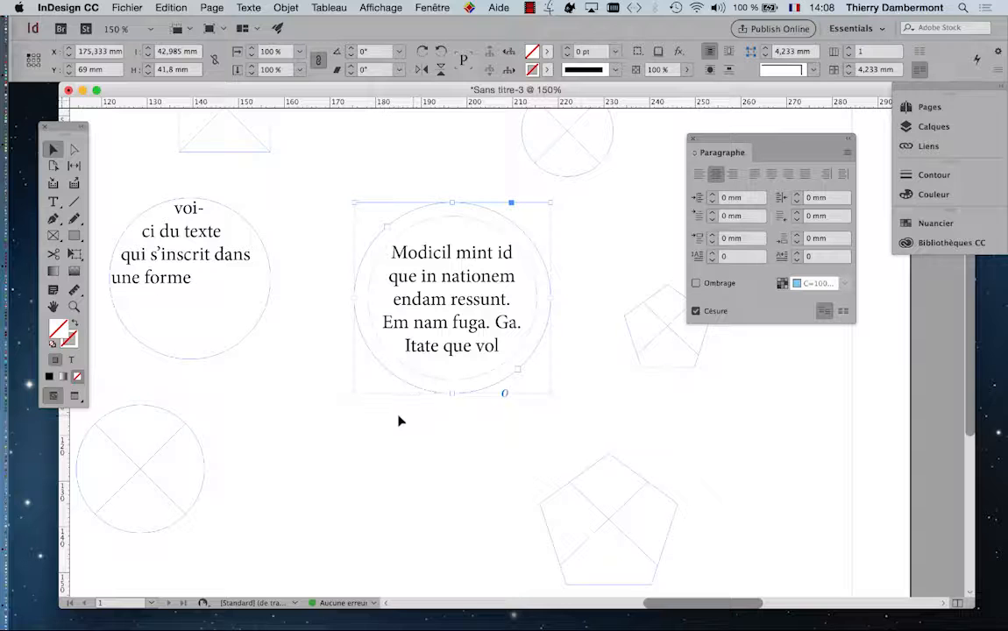
# Scale down the circular text frame with the Free Transform tool to about 39 × 38 mm
pyautogui.moveTo(67, 128); pyautogui.dragTo(295, 154)
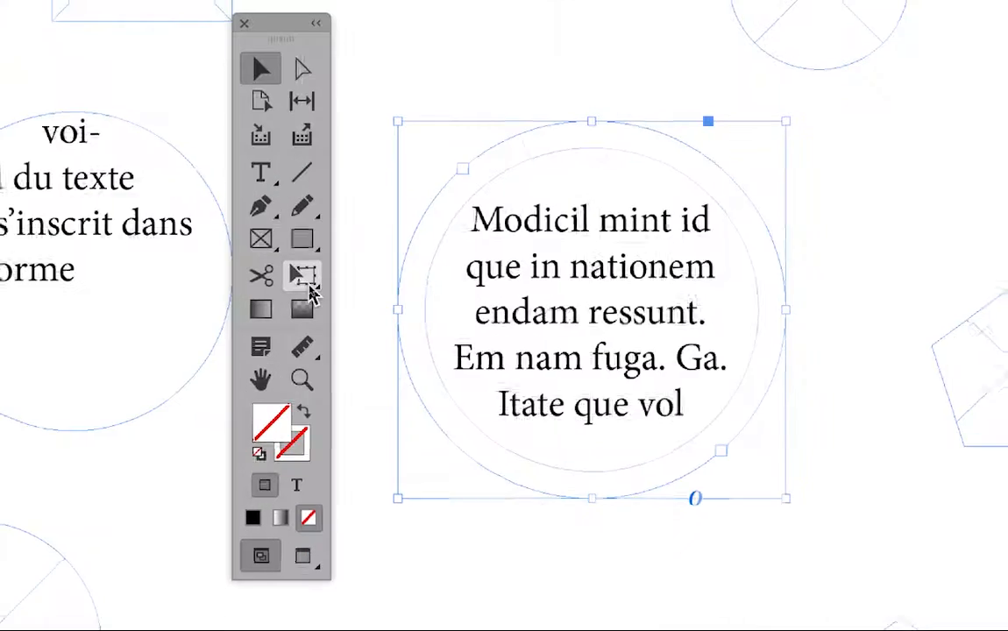
pyautogui.click(309, 288)
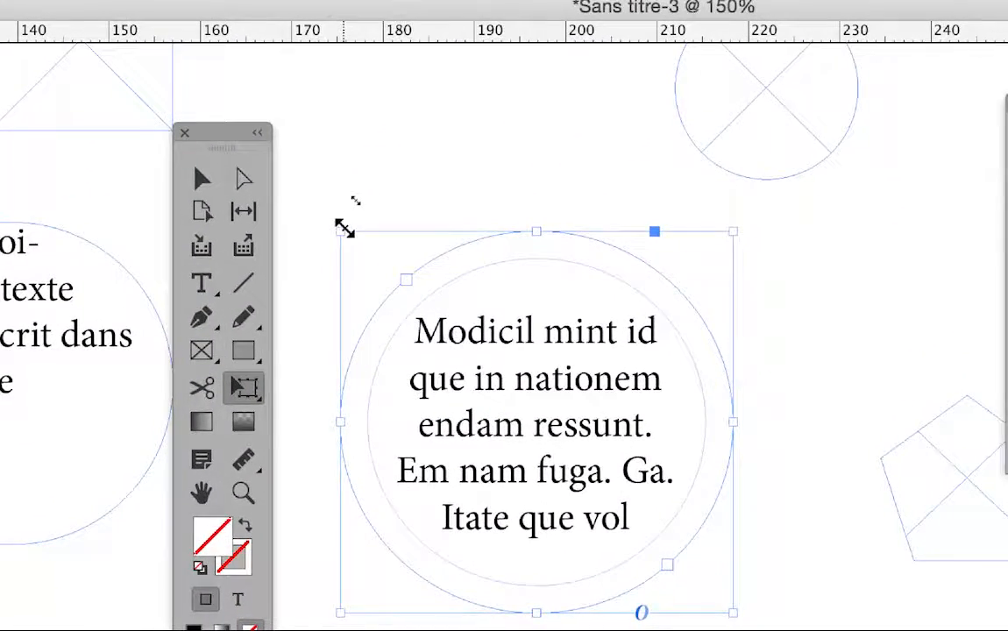
pyautogui.moveTo(345, 226); pyautogui.dragTo(468, 341)
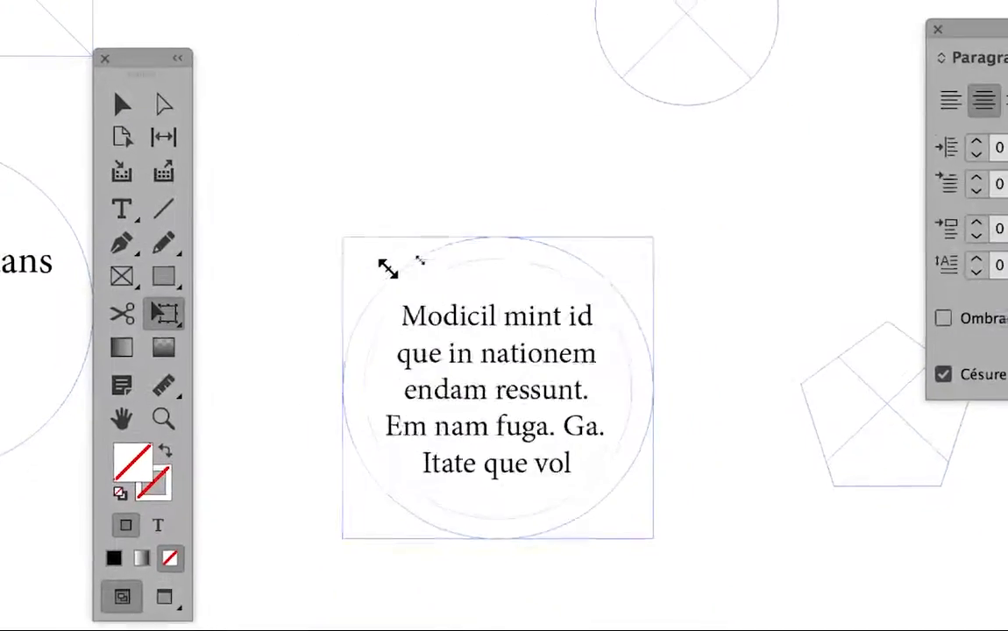
pyautogui.moveTo(387, 269); pyautogui.dragTo(418, 291)
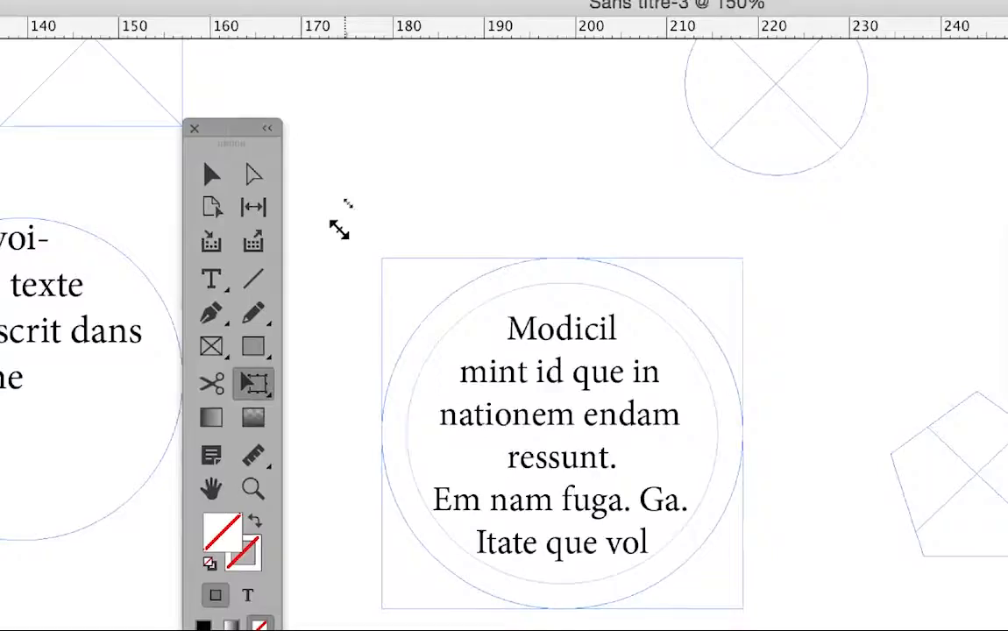
pyautogui.moveTo(340, 230); pyautogui.dragTo(521, 328)
pyautogui.moveTo(402, 264); pyautogui.dragTo(431, 274)
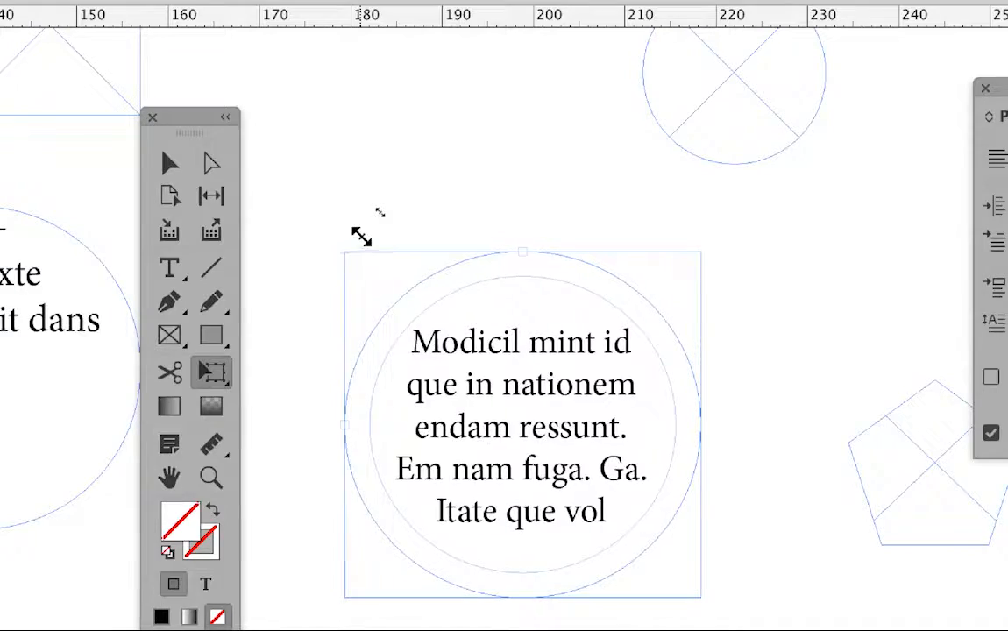
pyautogui.moveTo(361, 235); pyautogui.dragTo(363, 233)
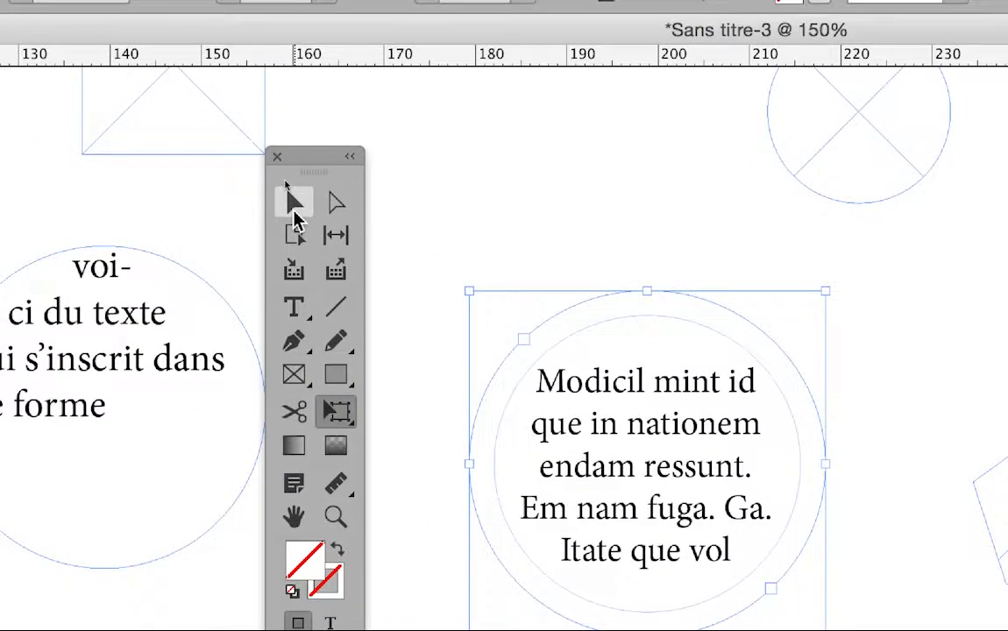
# Reselect the circular text frame with the Selection tool, switching the formatting target to text and back to the container
pyautogui.click(293, 211)
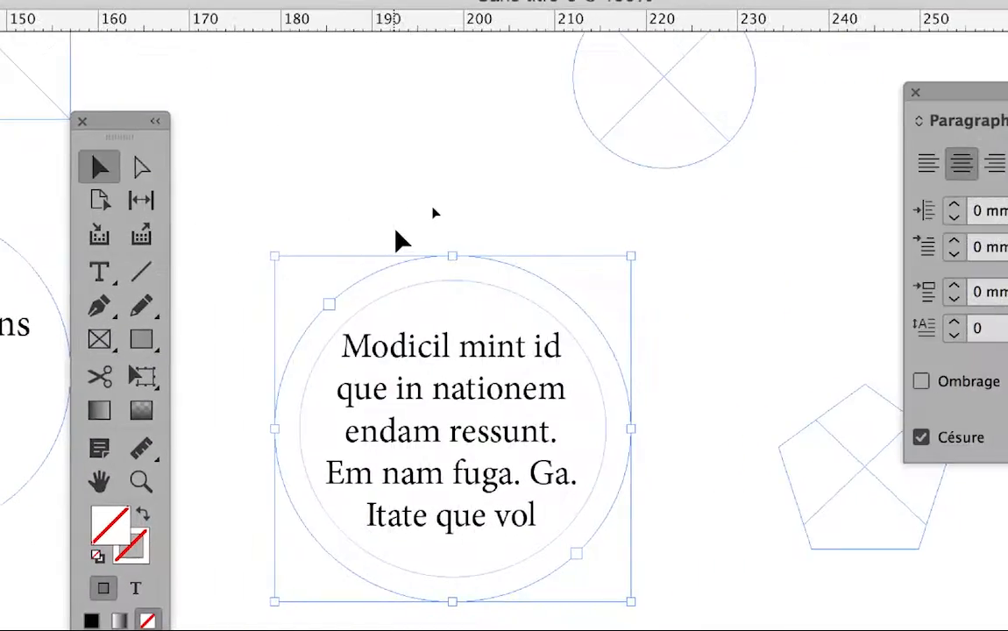
pyautogui.click(399, 239)
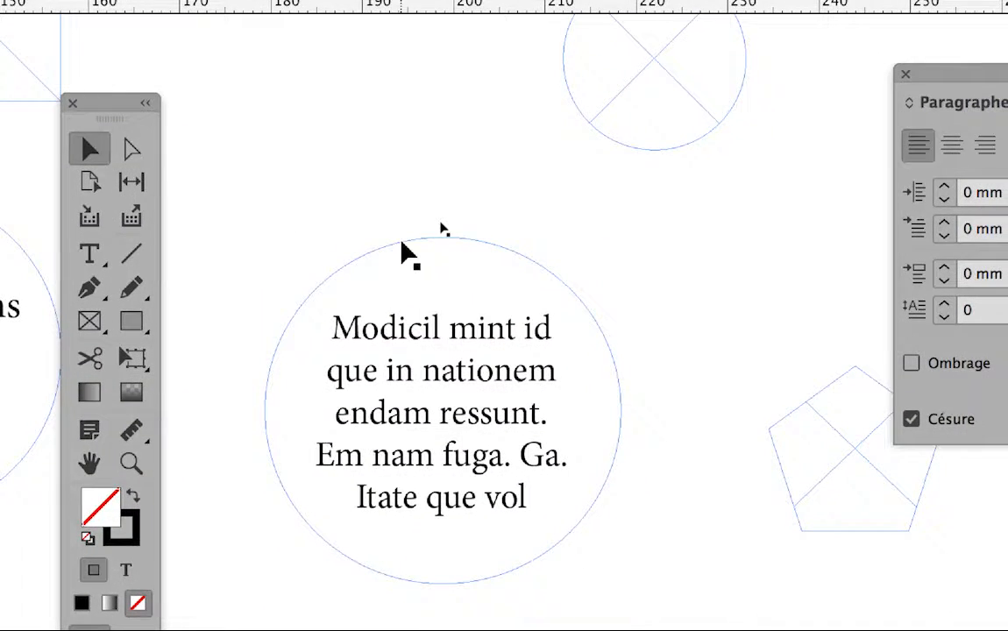
pyautogui.click(402, 245)
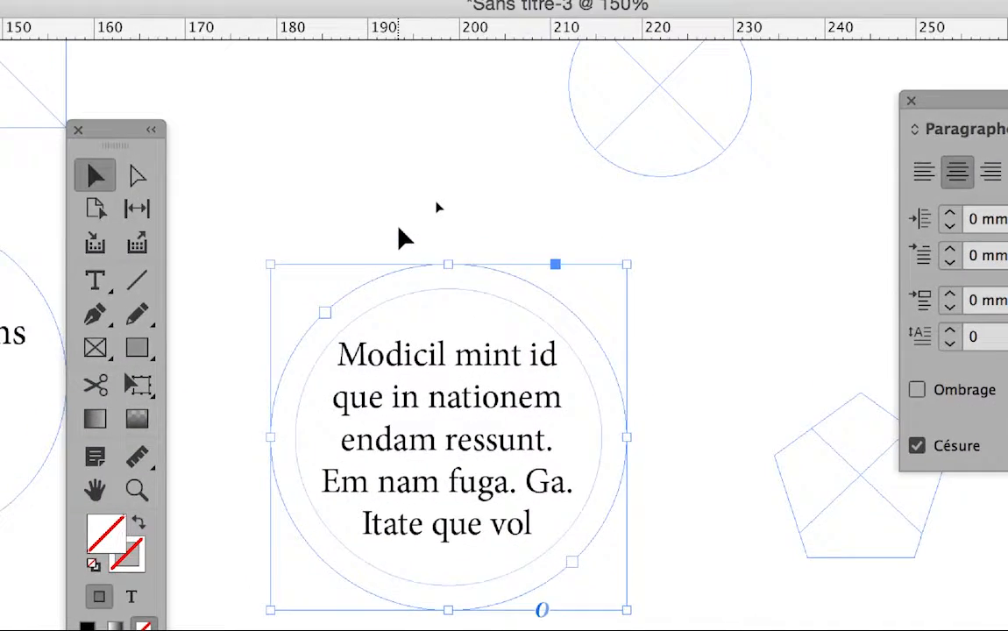
pyautogui.click(393, 210)
pyautogui.click(401, 243)
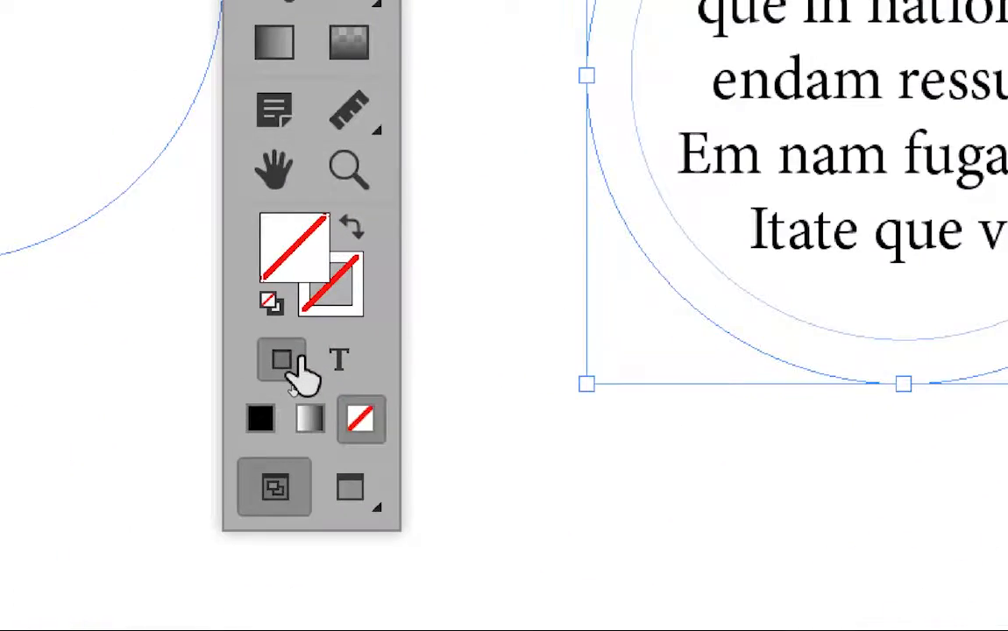
pyautogui.click(336, 360)
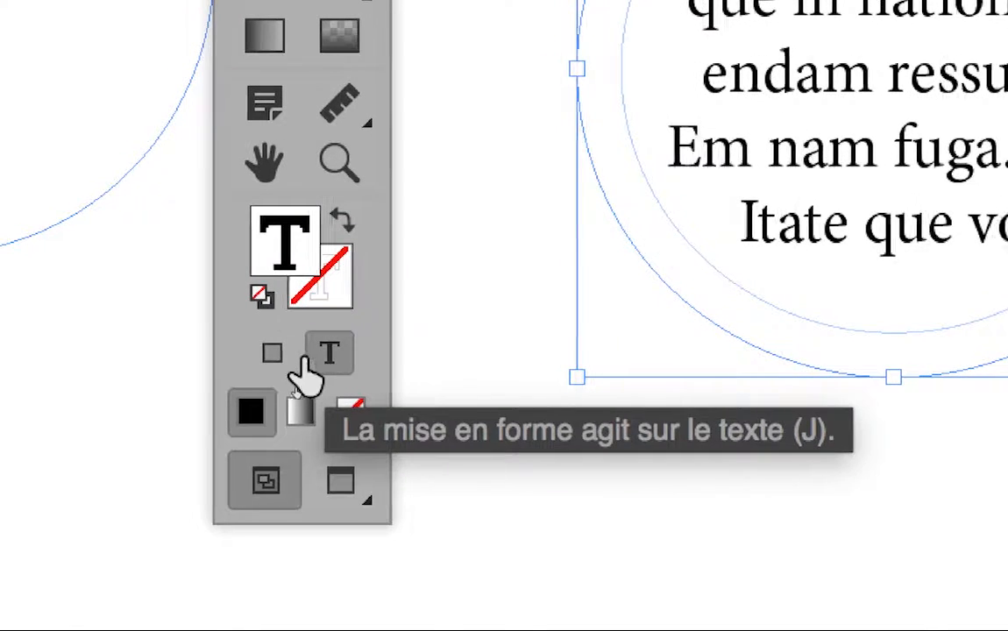
pyautogui.click(295, 361)
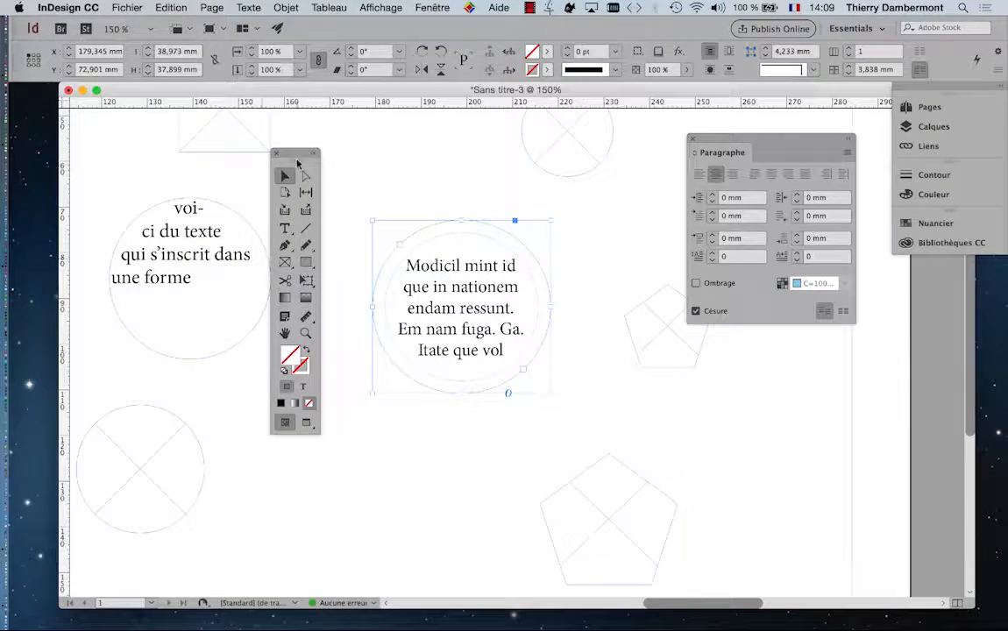
# Move the tools away from the text frame and open the Nuancier swatches as a floating panel
pyautogui.moveTo(298, 159); pyautogui.dragTo(107, 129)
pyautogui.click(429, 7)
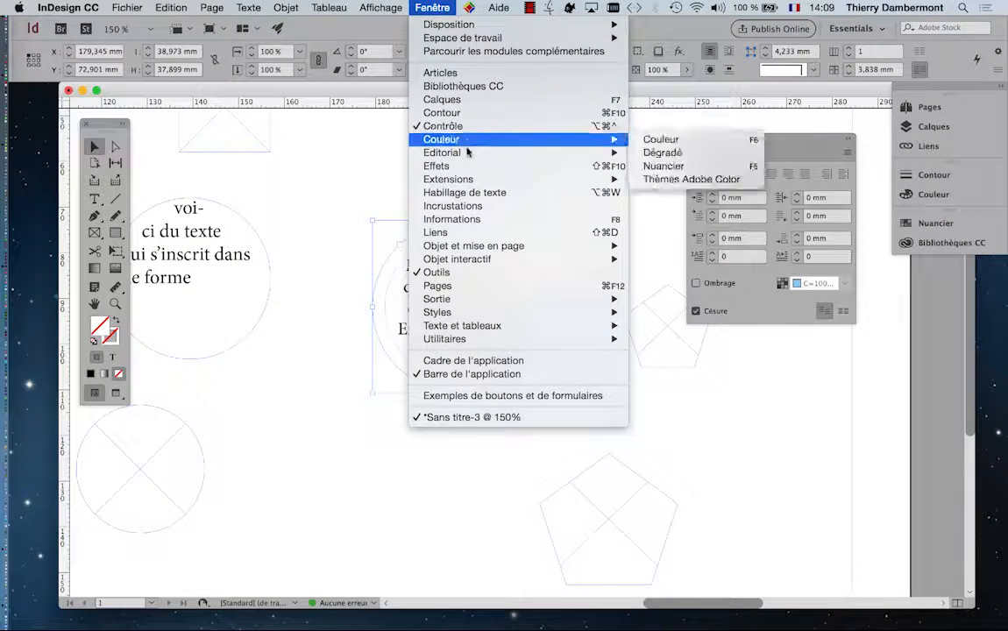
pyautogui.moveTo(472, 140)
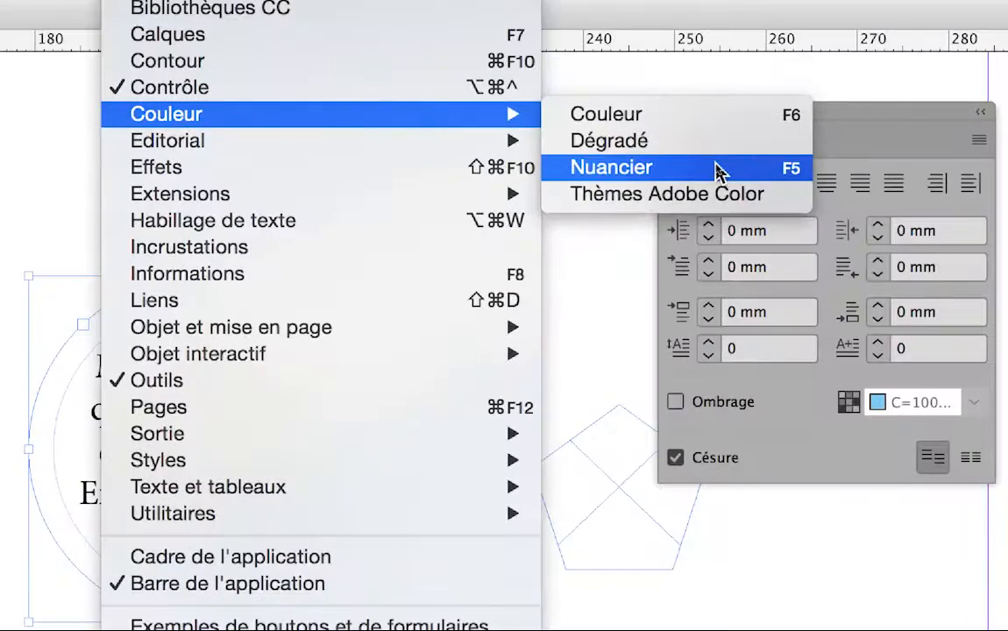
pyautogui.click(715, 166)
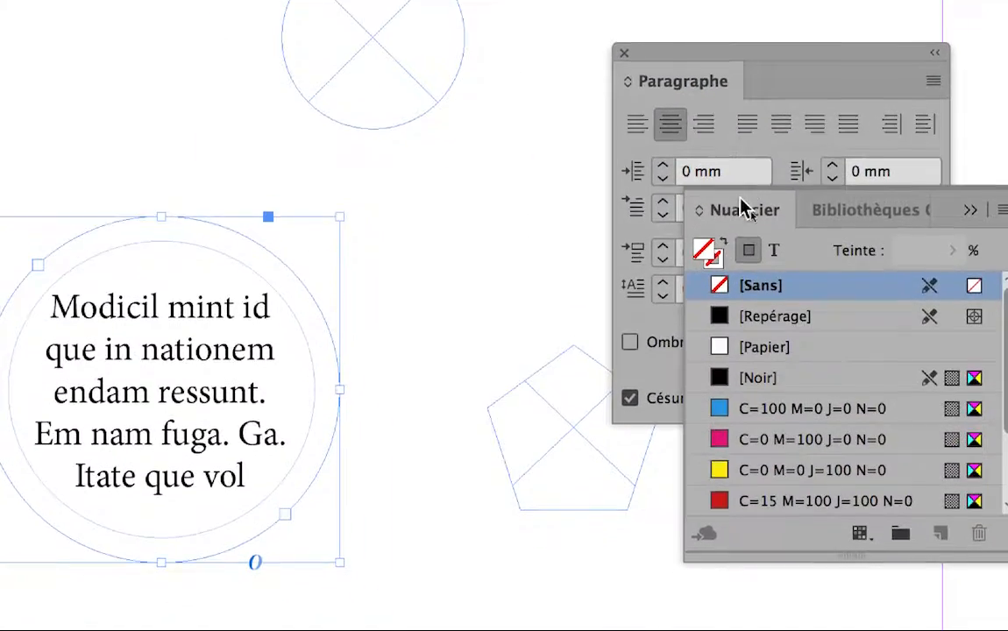
pyautogui.moveTo(764, 226); pyautogui.dragTo(496, 145)
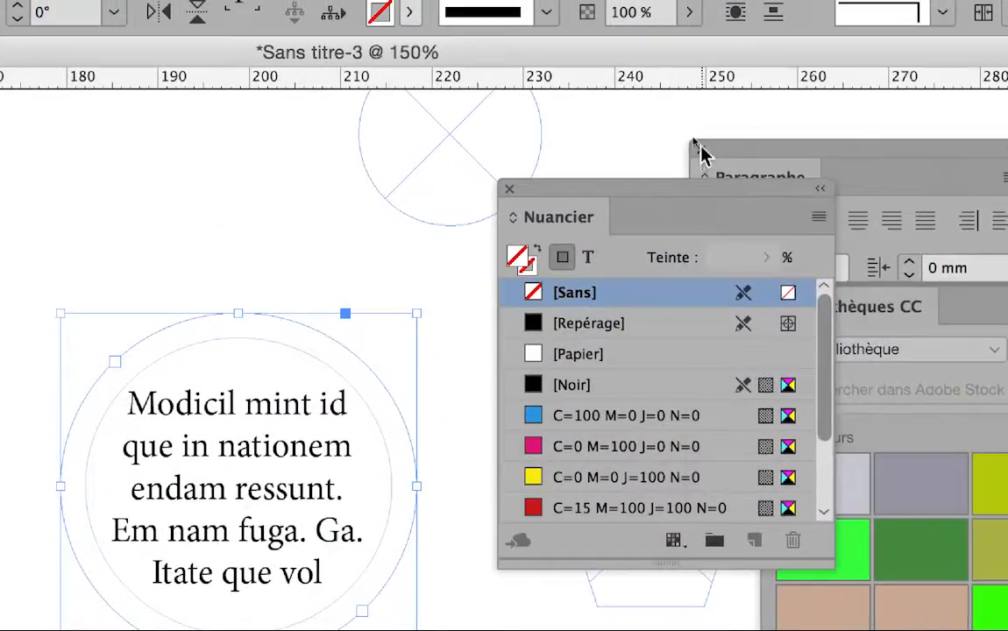
# Close Paragraphe, collapse Bibliothèques CC, and enlarge the Nuancier beside the text frame to fit all its swatches
pyautogui.click(709, 143)
pyautogui.moveTo(707, 180); pyautogui.dragTo(568, 164)
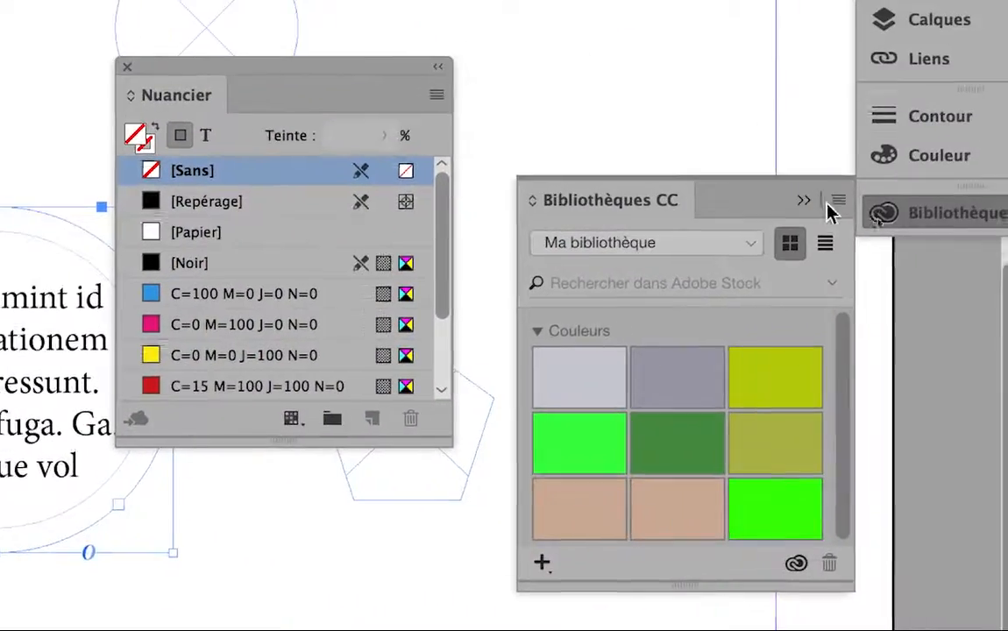
pyautogui.click(816, 203)
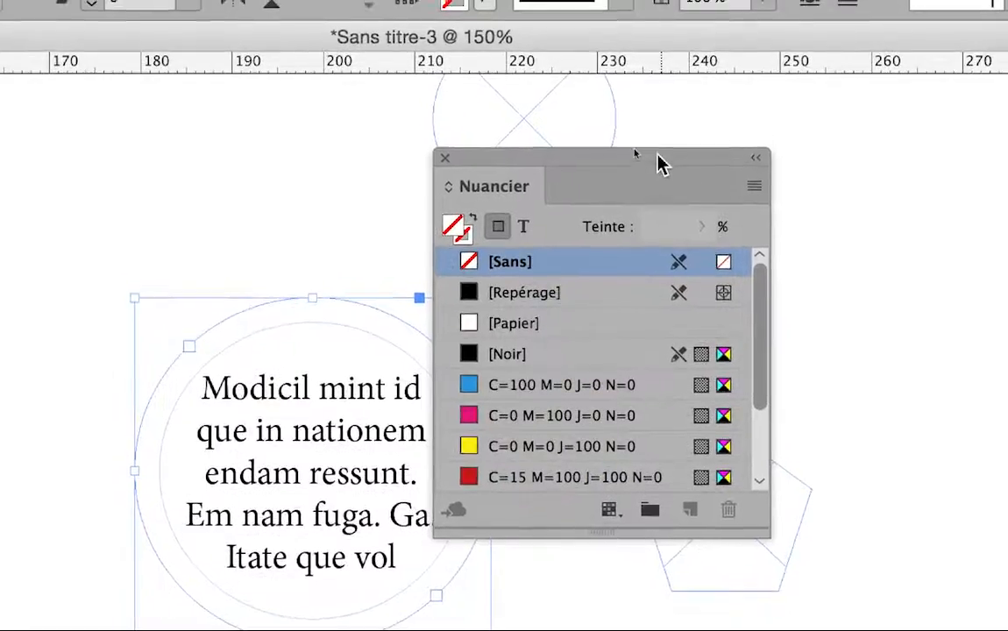
pyautogui.moveTo(646, 140); pyautogui.dragTo(766, 141)
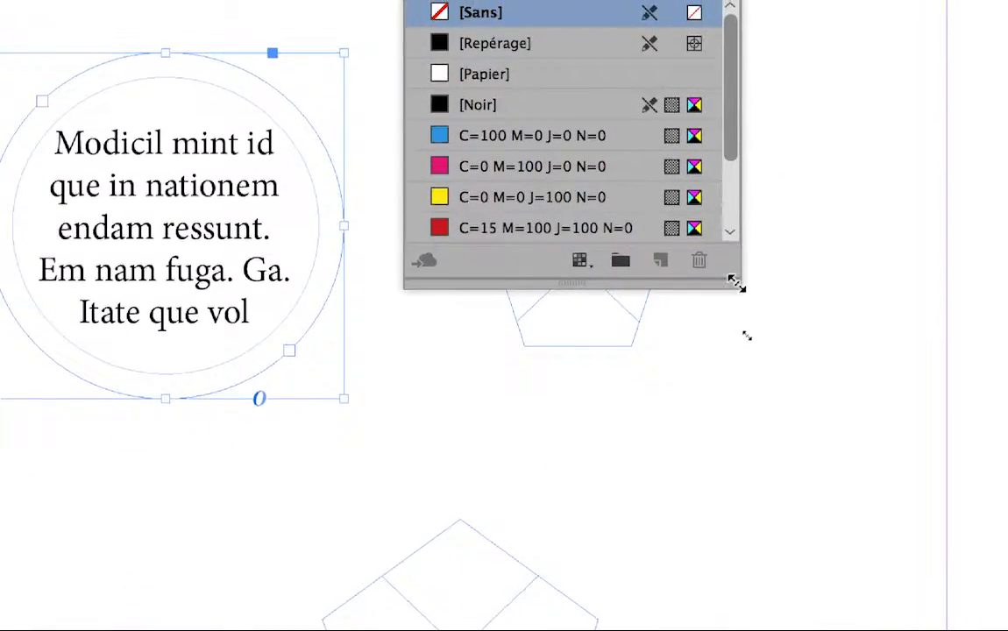
pyautogui.moveTo(737, 285); pyautogui.dragTo(743, 343)
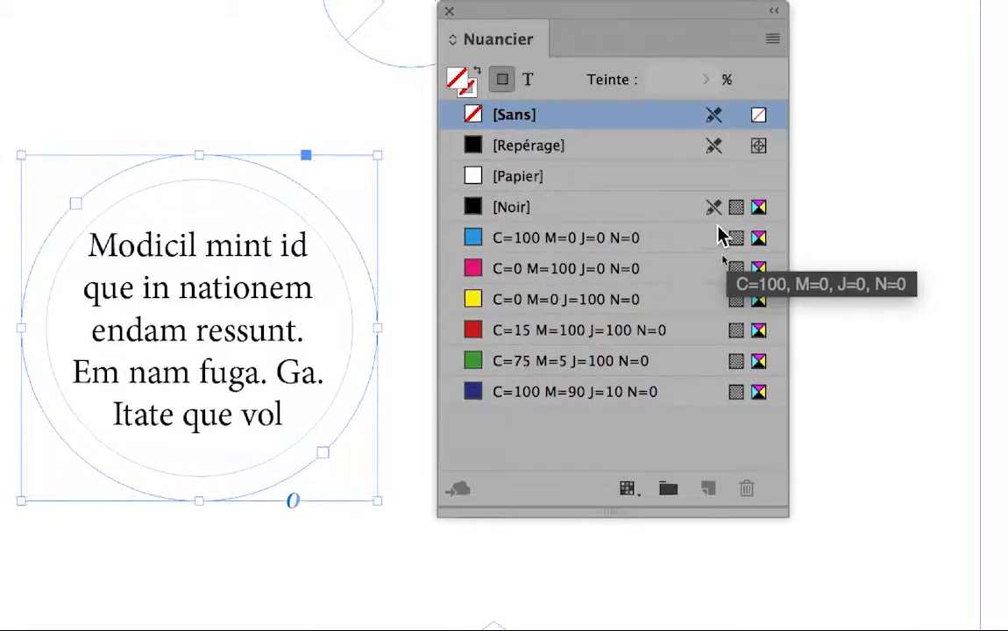
# Start a new colour swatch beside the text frame and set its colour mode to RVB
pyautogui.click(741, 164)
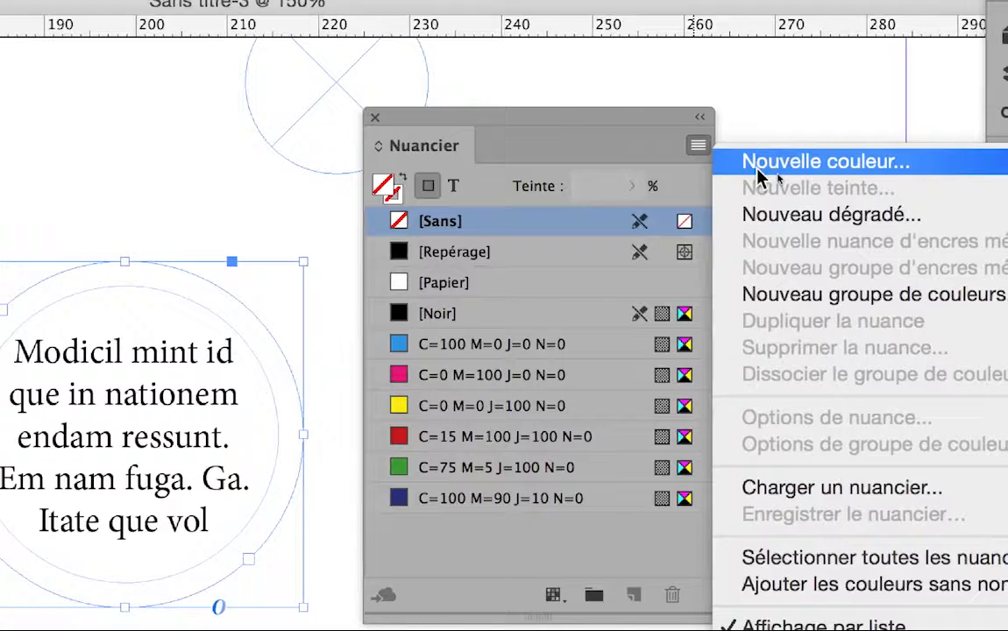
pyautogui.click(760, 165)
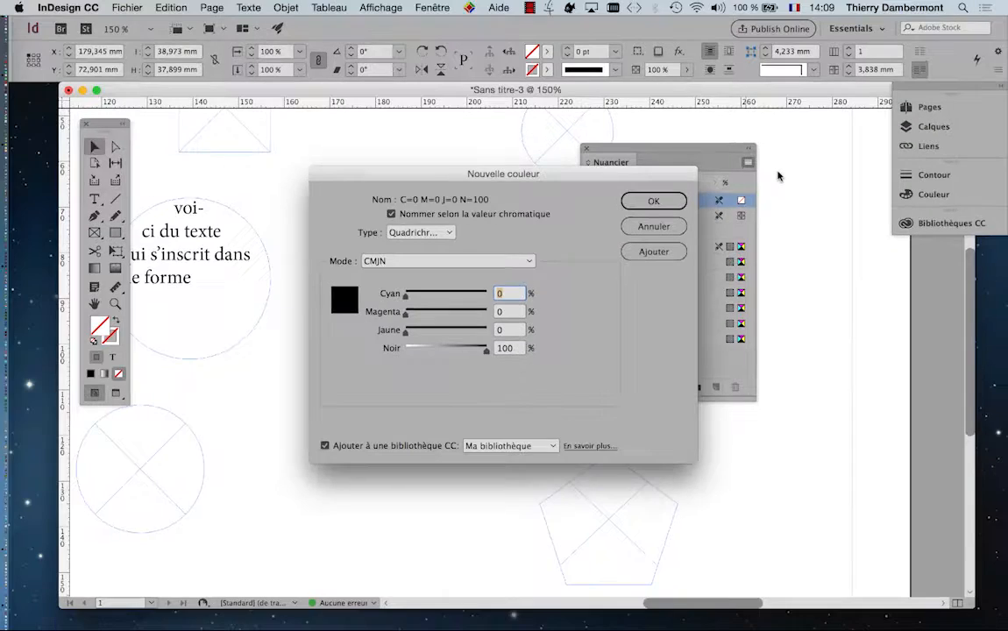
pyautogui.moveTo(478, 180); pyautogui.dragTo(736, 107)
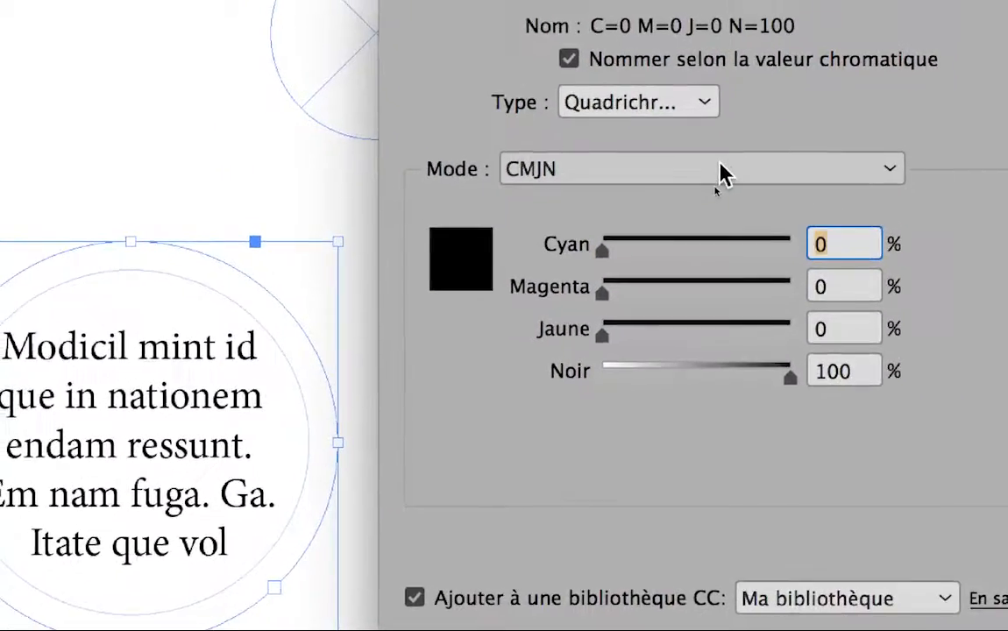
pyautogui.click(719, 171)
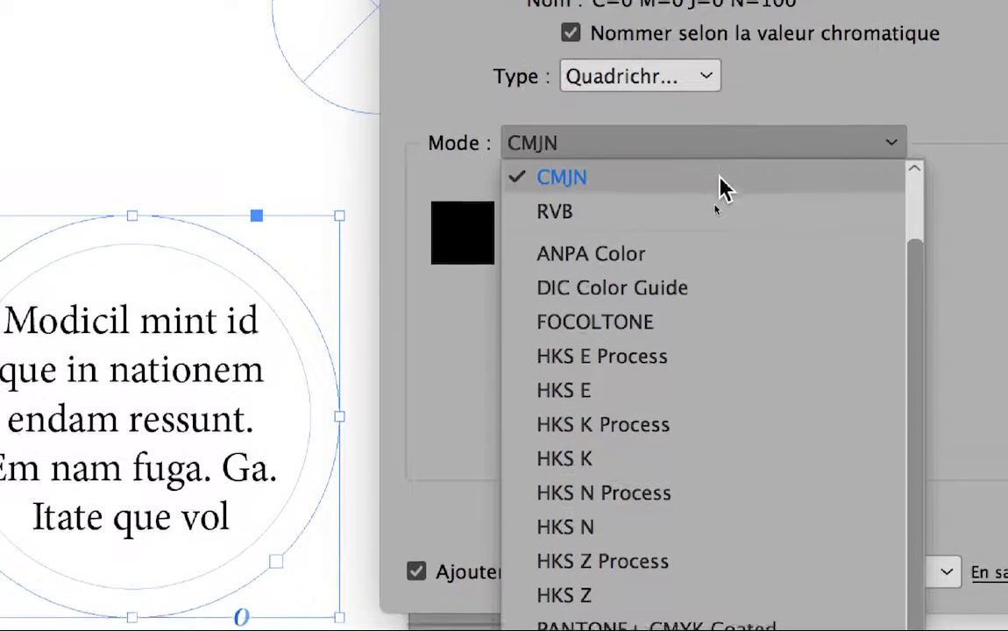
pyautogui.click(719, 200)
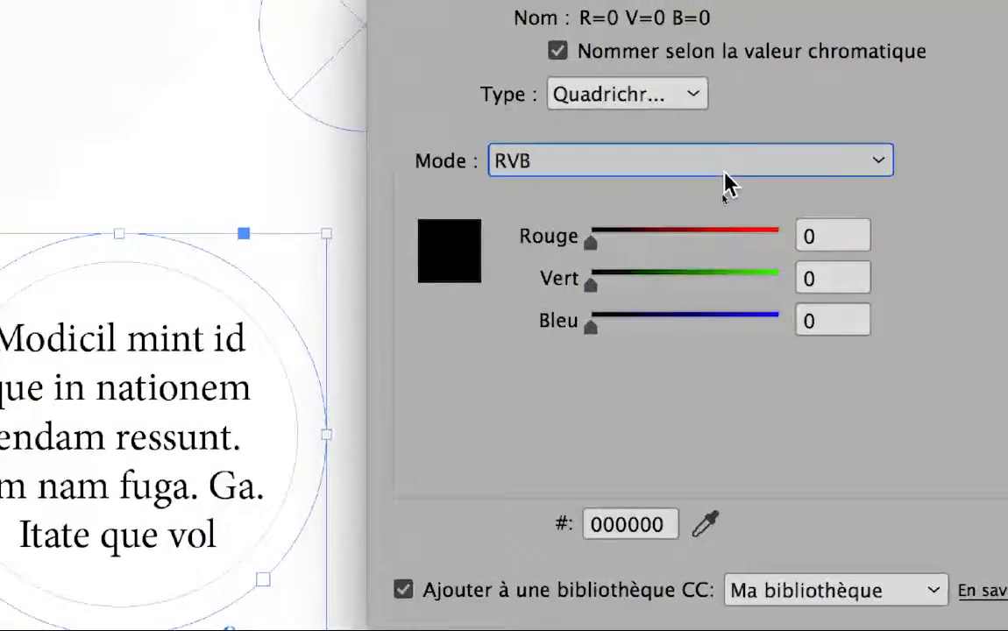
# Mix a bright green for the new swatch and replace it with the suggested in-gamut colour
pyautogui.click(723, 209)
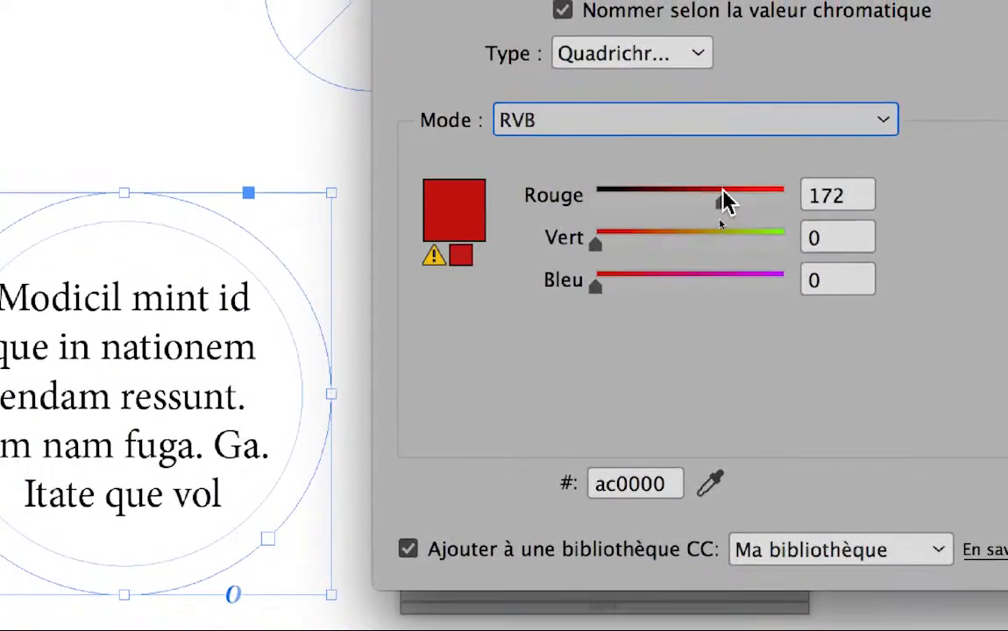
pyautogui.moveTo(741, 213); pyautogui.dragTo(752, 214)
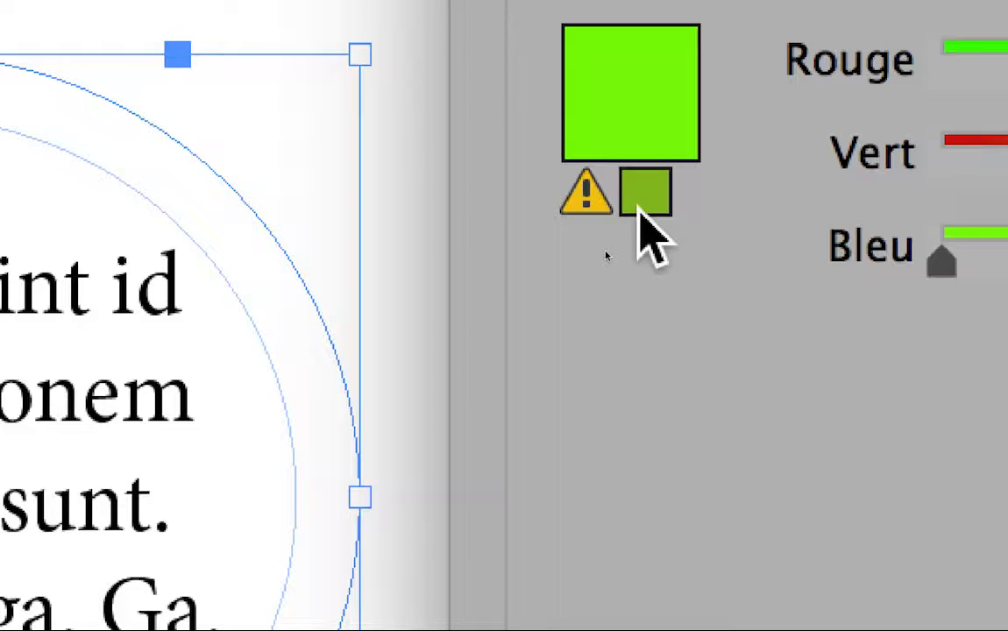
pyautogui.click(643, 200)
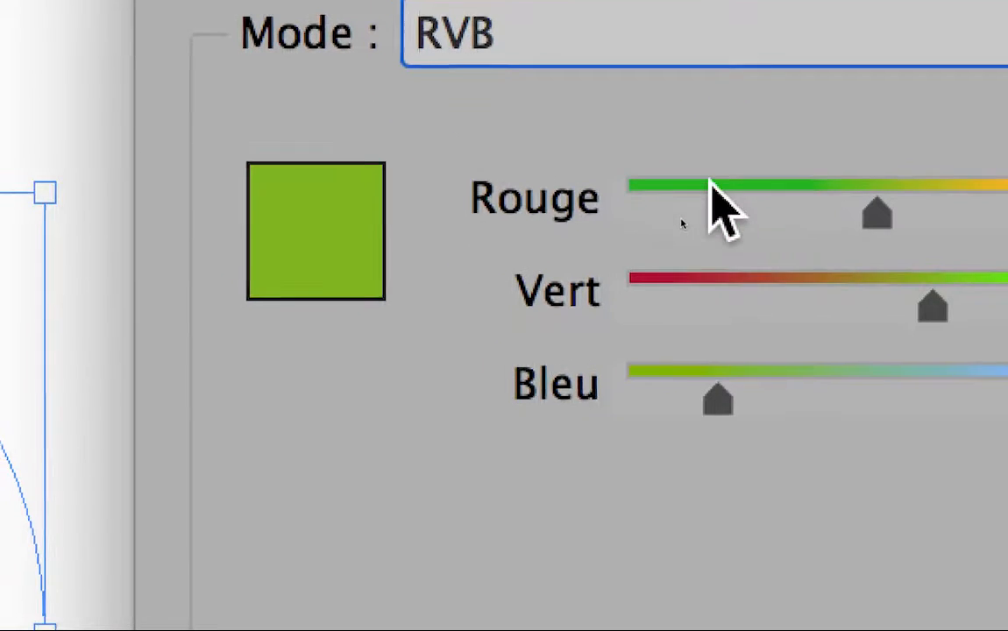
# Set the new colour's Rouge value to 45 and its Vert value to 249
pyautogui.click(586, 63)
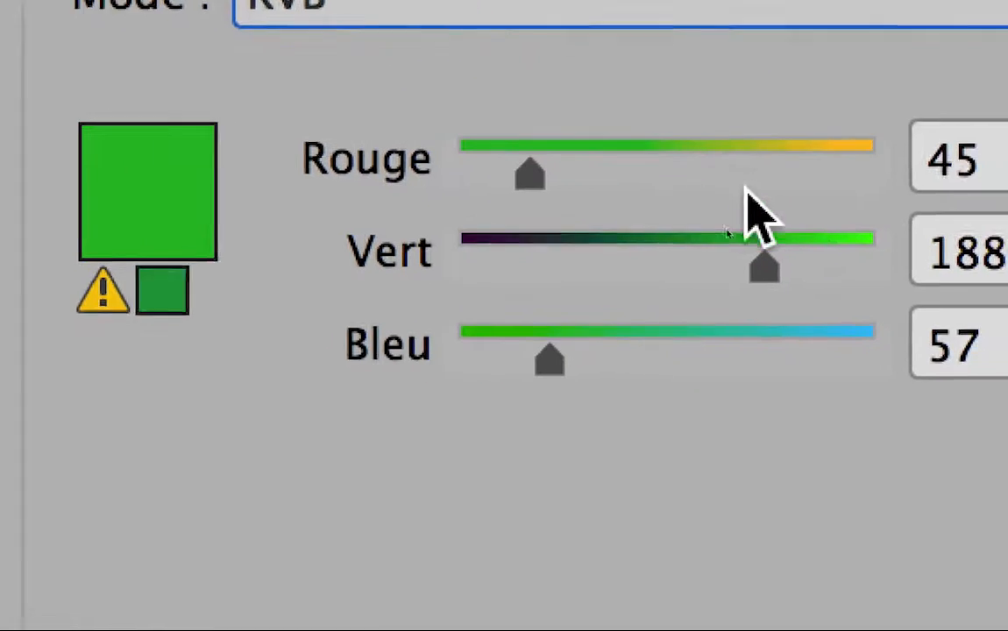
pyautogui.click(839, 241)
pyautogui.moveTo(843, 243); pyautogui.dragTo(854, 247)
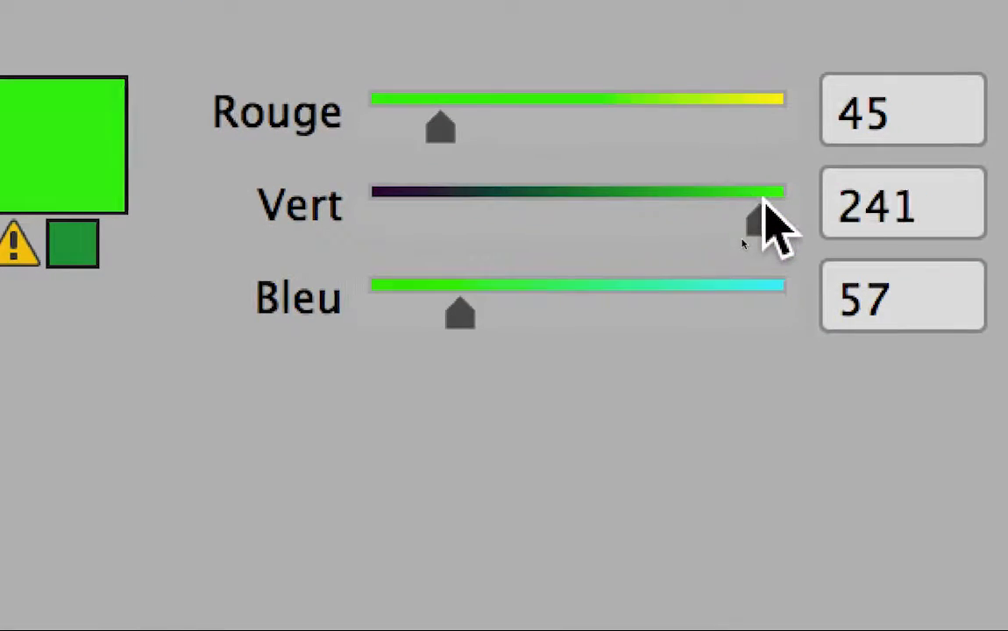
pyautogui.moveTo(764, 198); pyautogui.dragTo(773, 200)
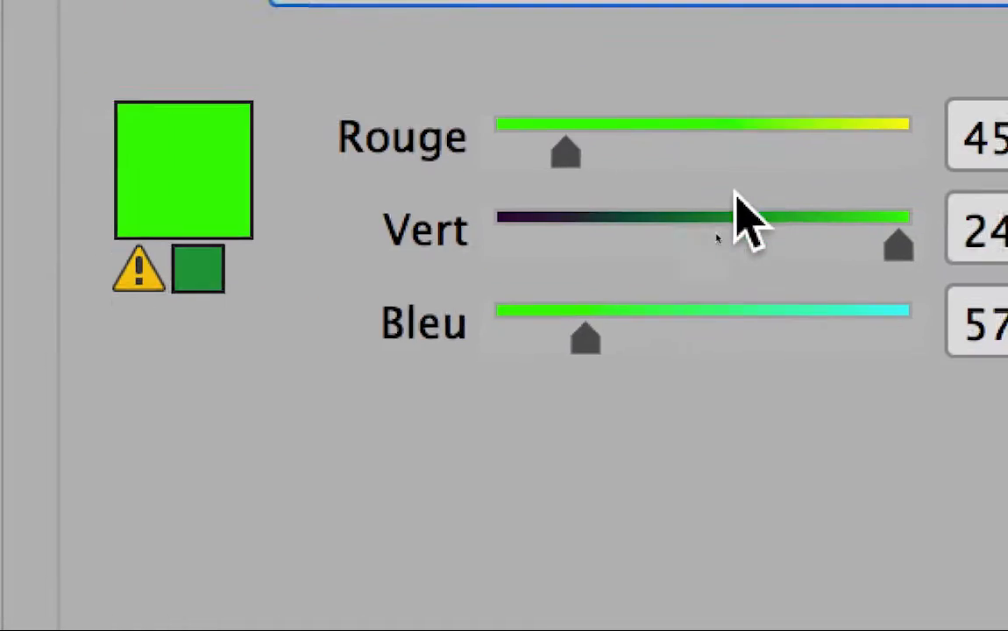
pyautogui.moveTo(896, 242); pyautogui.dragTo(888, 244)
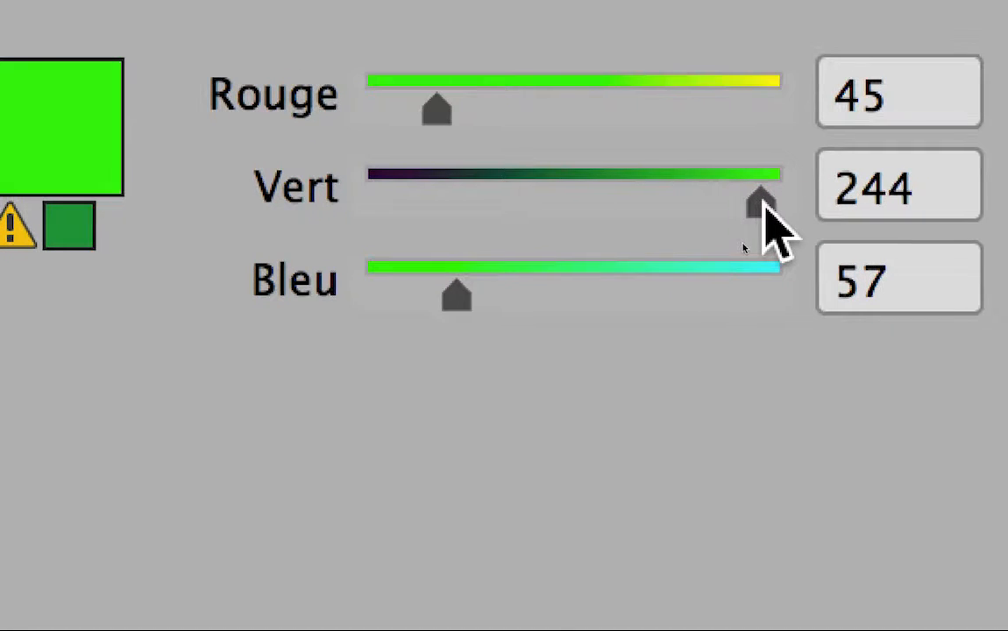
pyautogui.moveTo(762, 202); pyautogui.dragTo(771, 201)
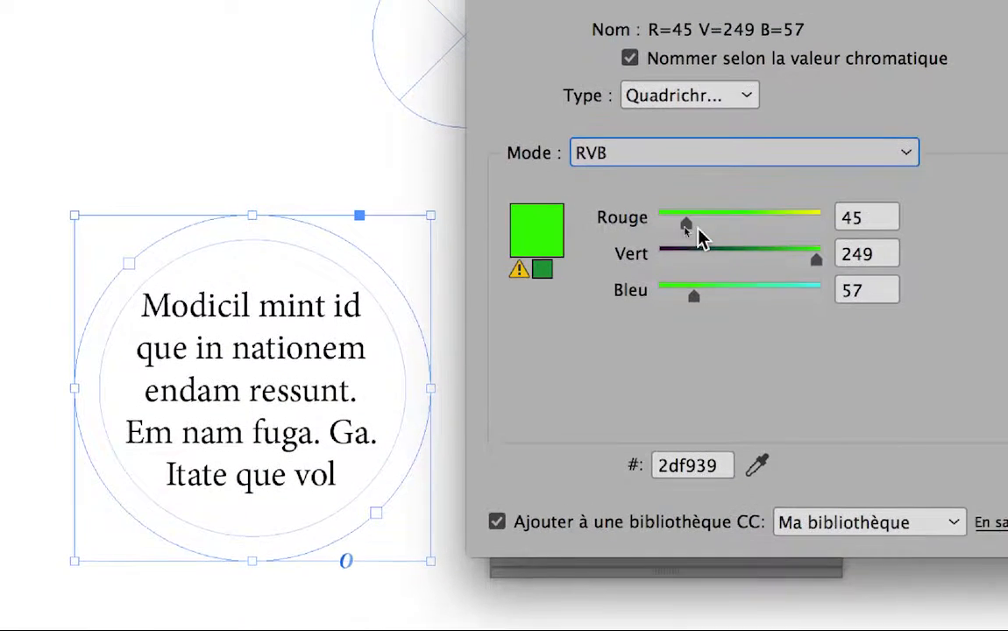
# Adjust the new green to Rouge 47, Vert 248 and Bleu 61, and switch its colour mode to CMJN
pyautogui.moveTo(696, 234); pyautogui.dragTo(626, 229)
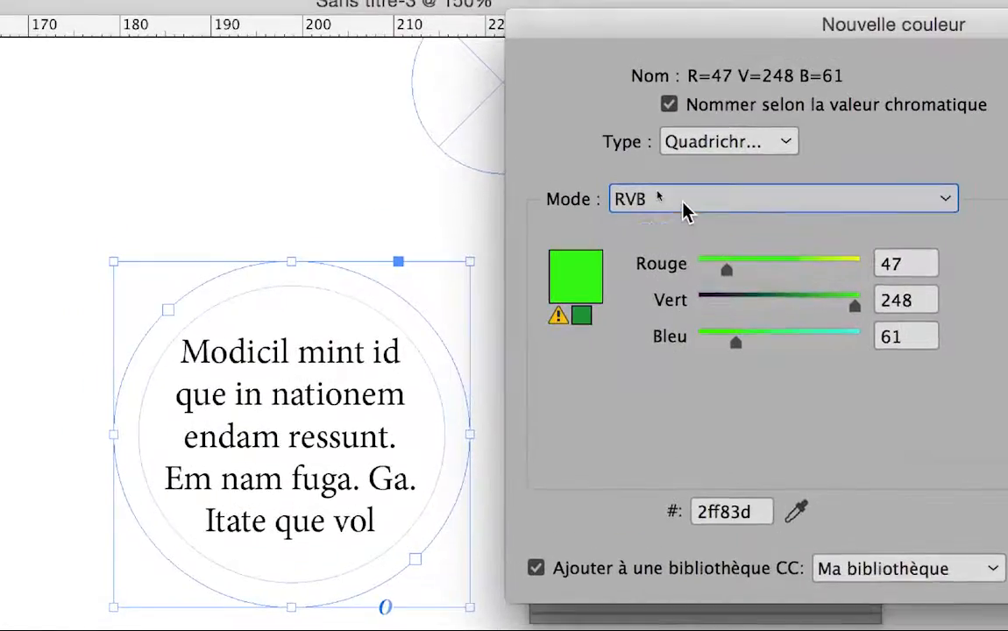
pyautogui.click(660, 165)
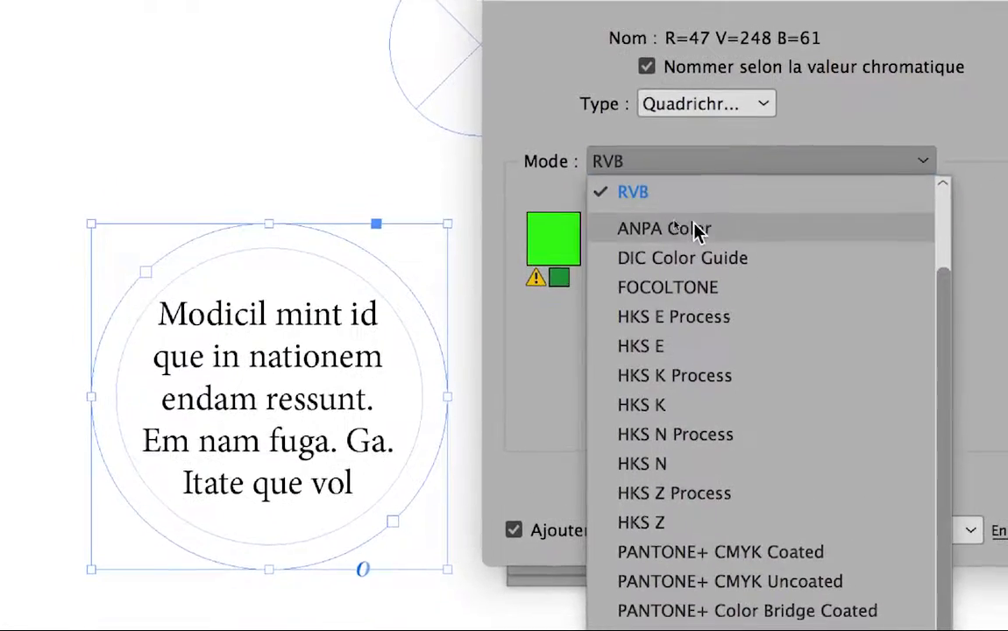
pyautogui.scroll(2, 689, 219)
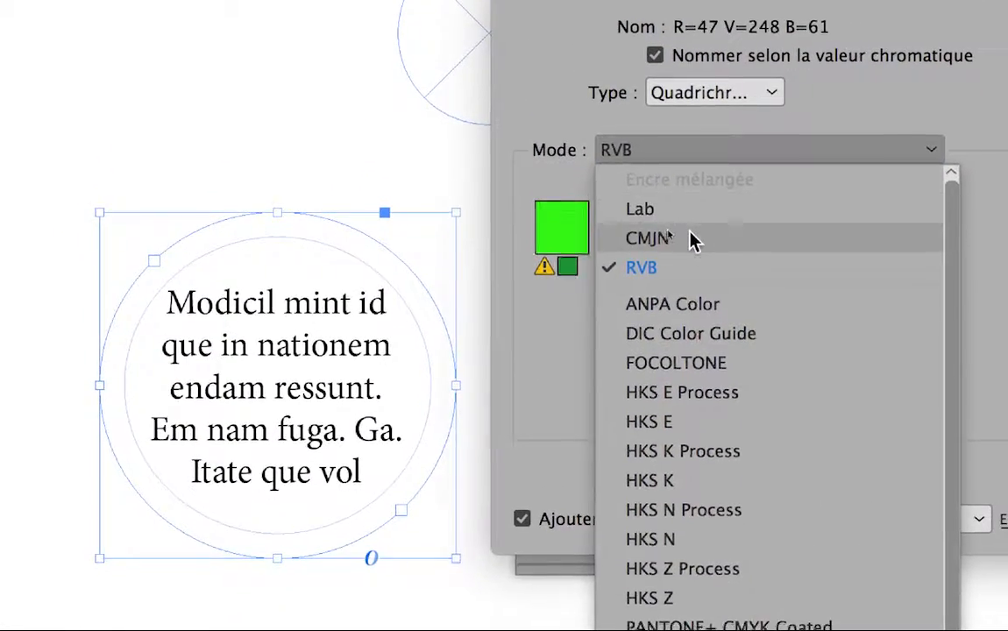
pyautogui.click(691, 234)
# Mix a brown from the CMJN inks and scale them together to Cyan 18, Magenta 33, Jaune 40 and Noir 30
pyautogui.click(747, 249)
pyautogui.click(718, 217)
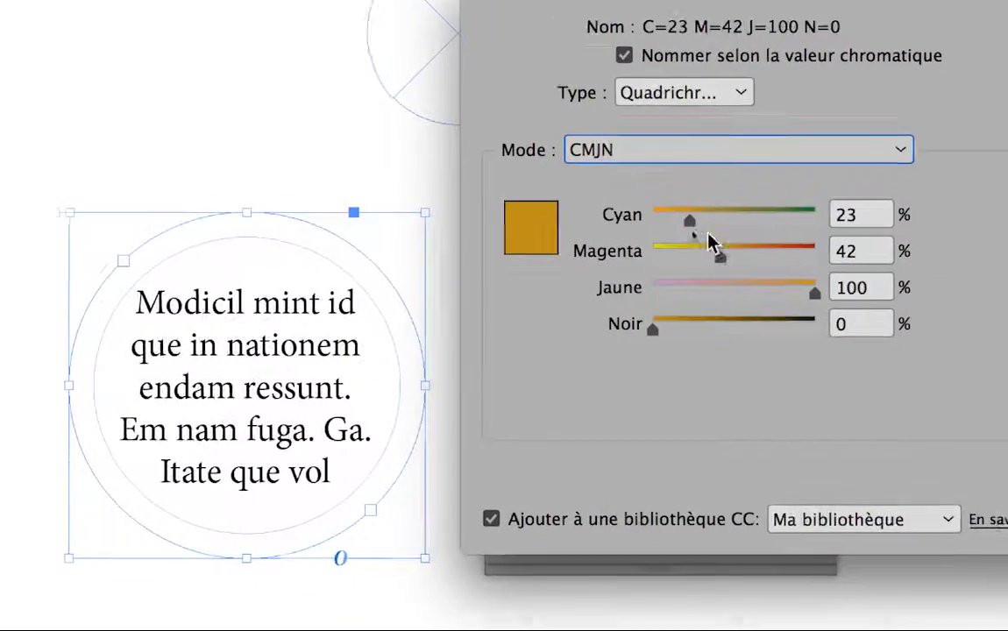
pyautogui.click(717, 257)
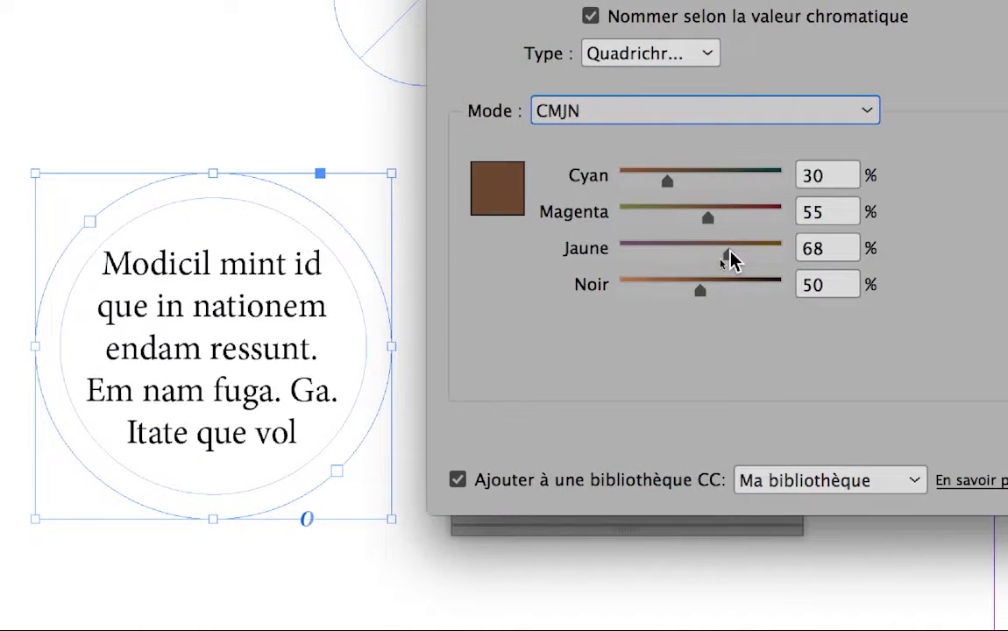
pyautogui.moveTo(730, 259); pyautogui.dragTo(687, 259)
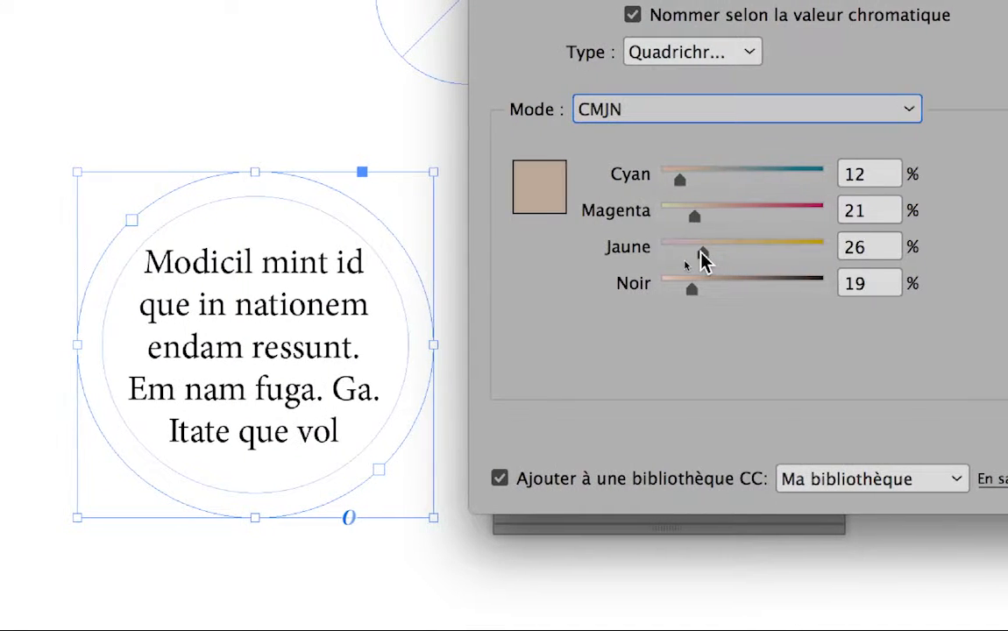
pyautogui.moveTo(701, 259)
pyautogui.mouseDown()
pyautogui.moveTo(792, 259)
pyautogui.moveTo(693, 259)
pyautogui.moveTo(720, 259)
pyautogui.mouseUp()
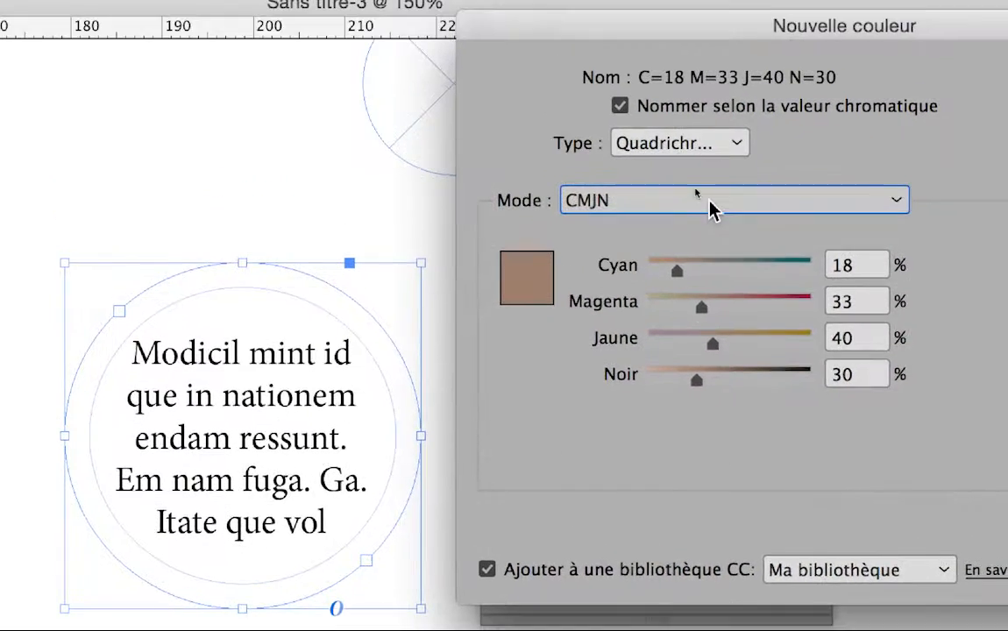
# Create the new swatch in RVB mode as a bright pink with Rouge 247, Vert 35 and Bleu 214
pyautogui.click(711, 131)
pyautogui.click(711, 185)
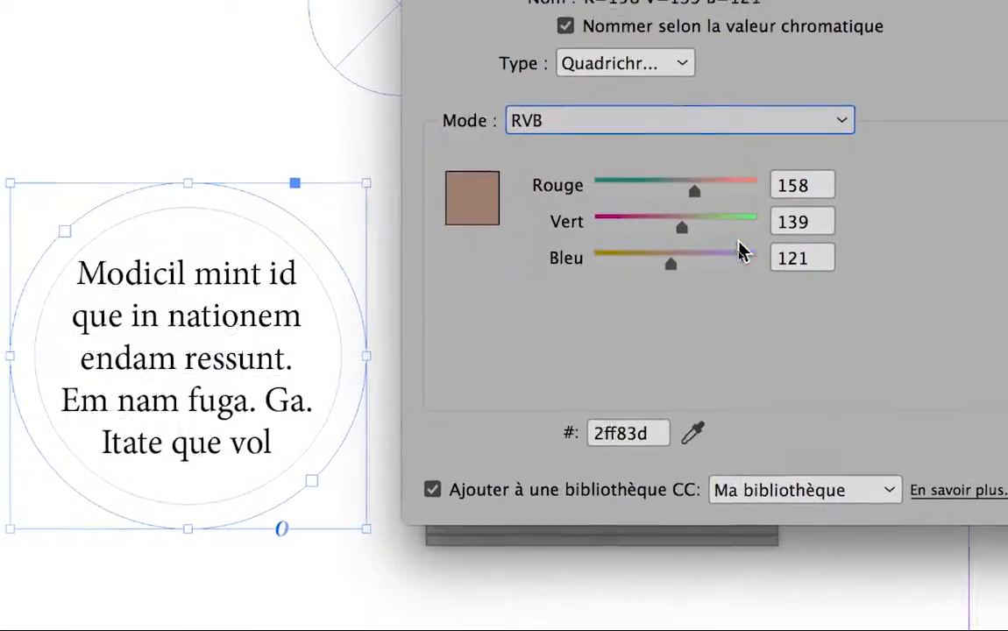
pyautogui.click(741, 254)
pyautogui.click(617, 219)
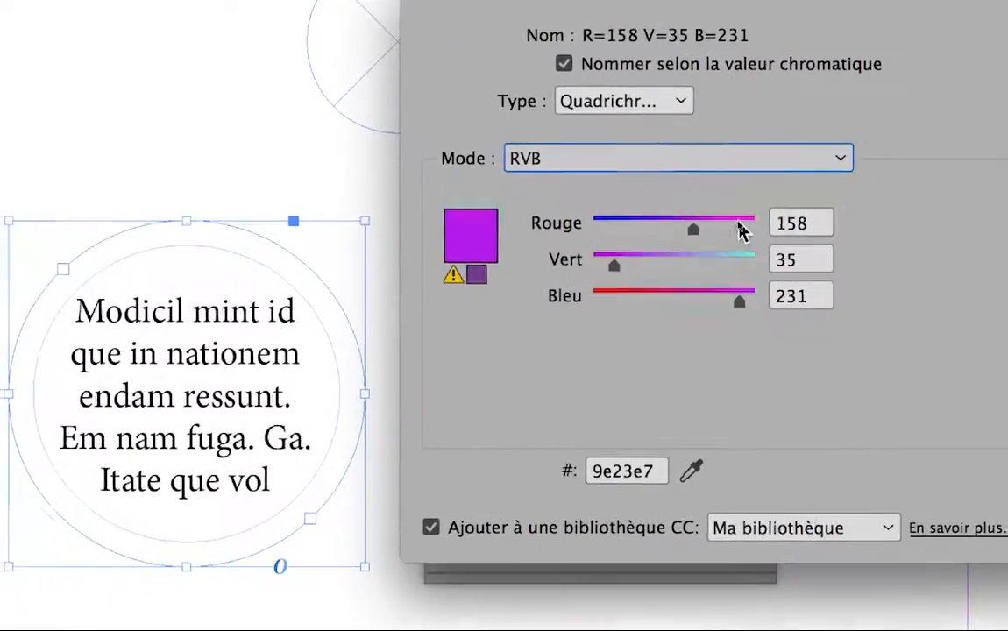
pyautogui.click(741, 226)
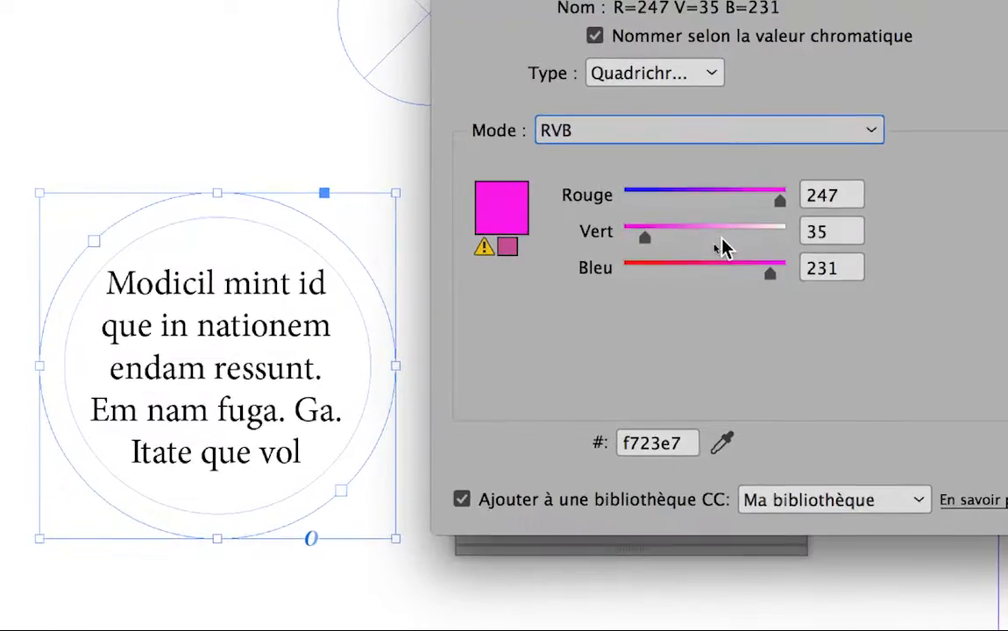
pyautogui.moveTo(770, 274); pyautogui.dragTo(734, 255)
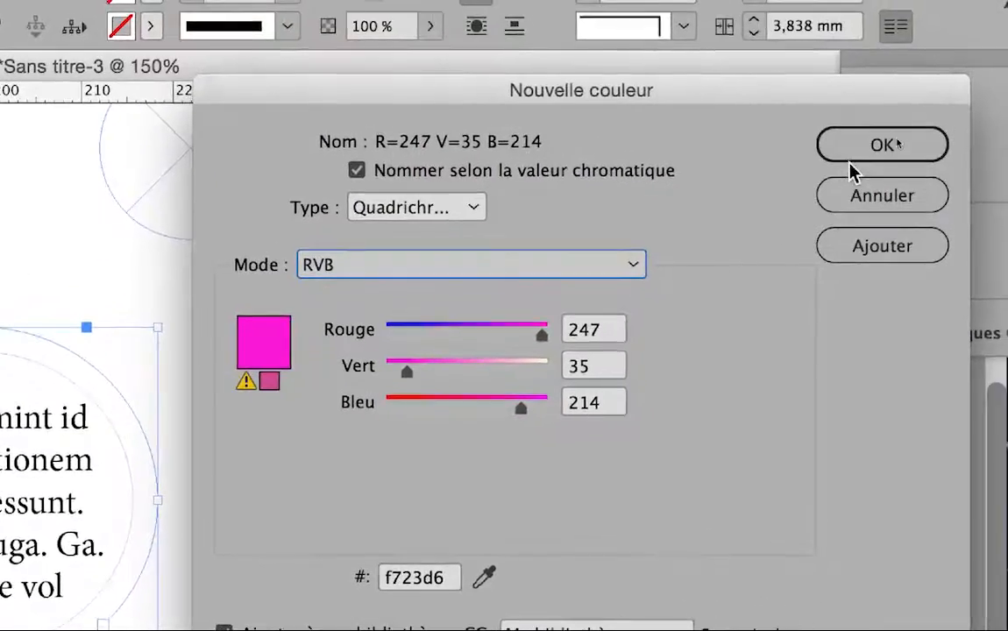
pyautogui.click(853, 158)
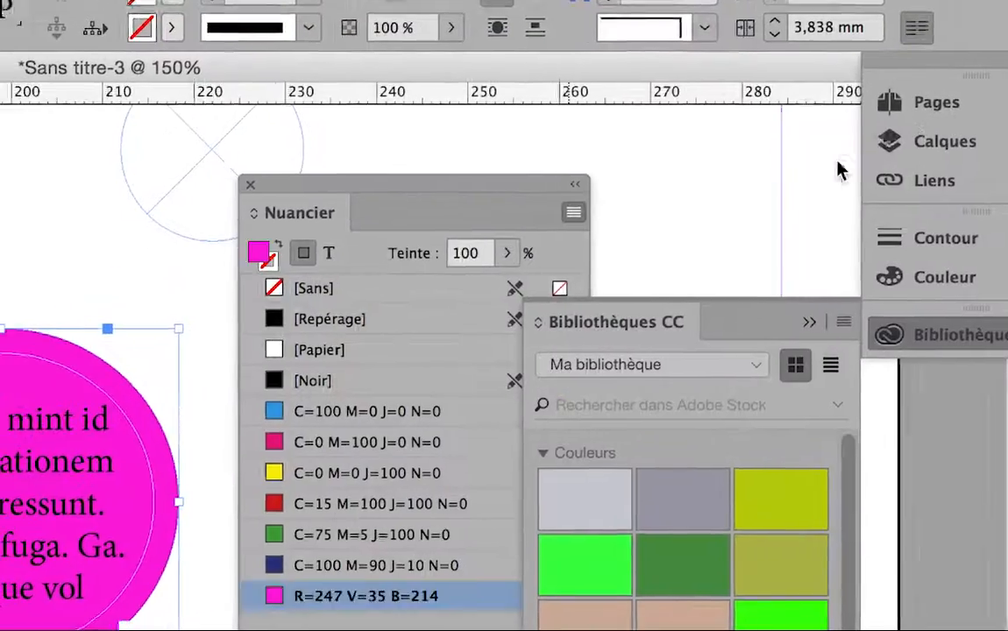